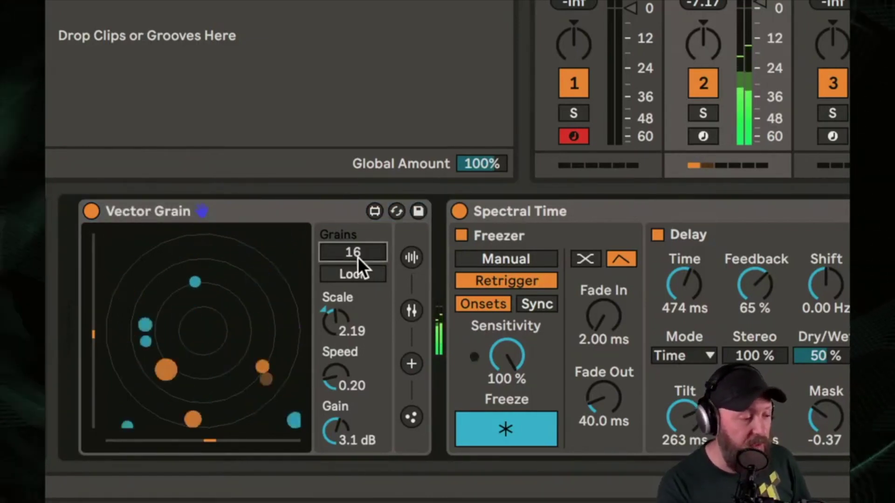
# - Show Vector Grain's 5.33 s sample waveform, 3.1 dB gain and recording input settings
pyautogui.click(411, 256)
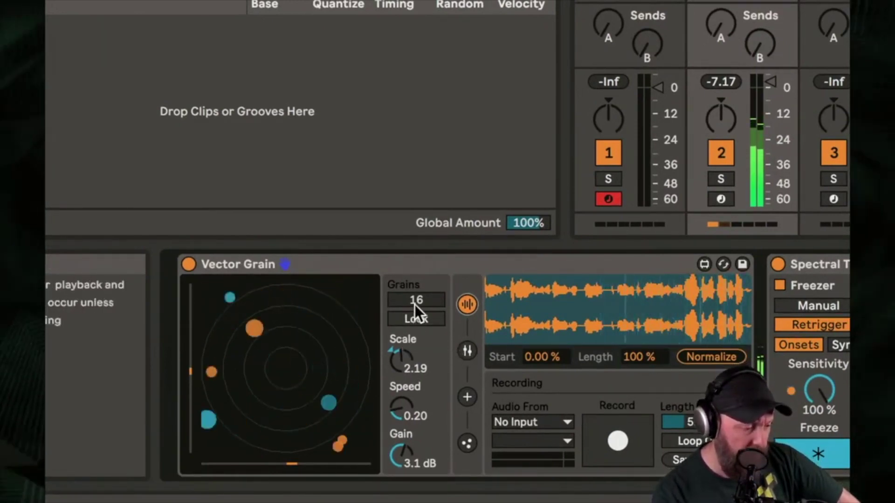
pyautogui.moveTo(416, 302); pyautogui.dragTo(415, 328)
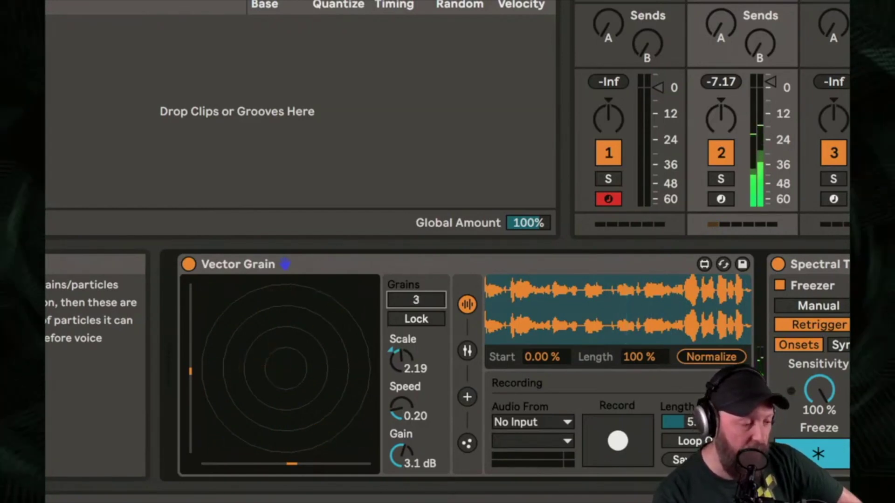
pyautogui.moveTo(416, 300); pyautogui.dragTo(415, 295)
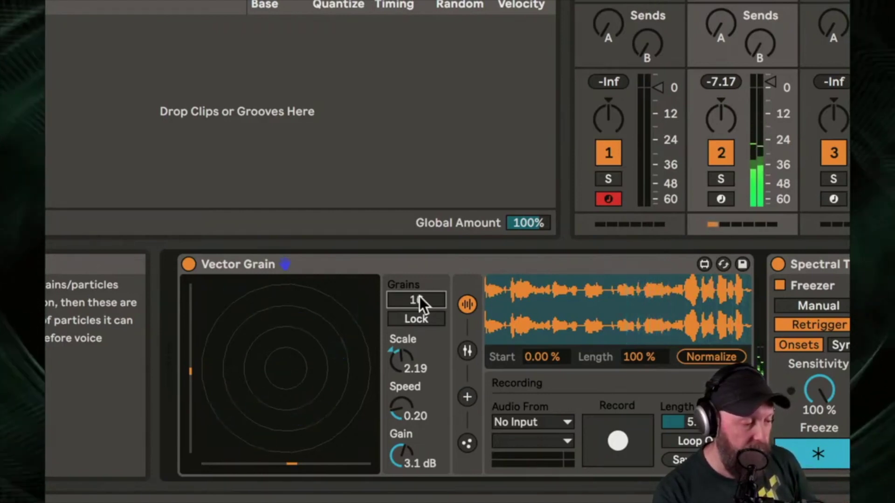
# - Set Vector Grain's particle position Scale to 3.39
pyautogui.click(399, 359)
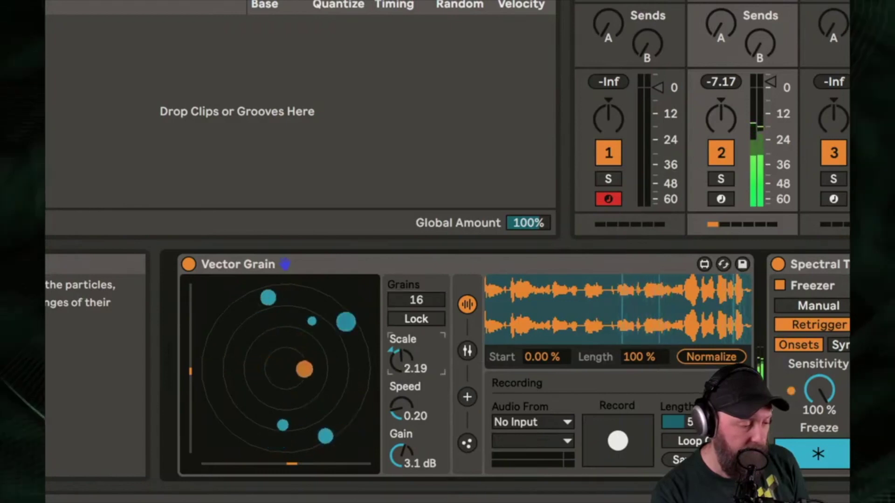
pyautogui.moveTo(399, 360); pyautogui.dragTo(399, 387)
pyautogui.moveTo(399, 350); pyautogui.dragTo(399, 322)
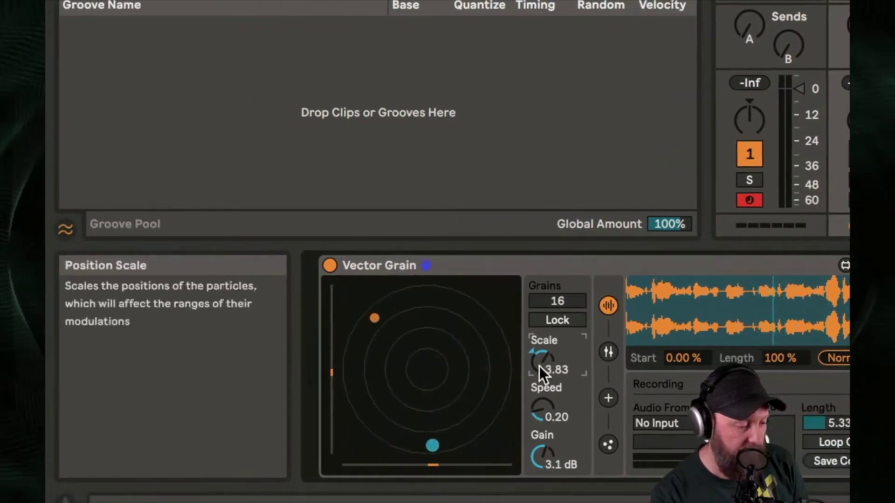
pyautogui.moveTo(542, 367); pyautogui.dragTo(542, 373)
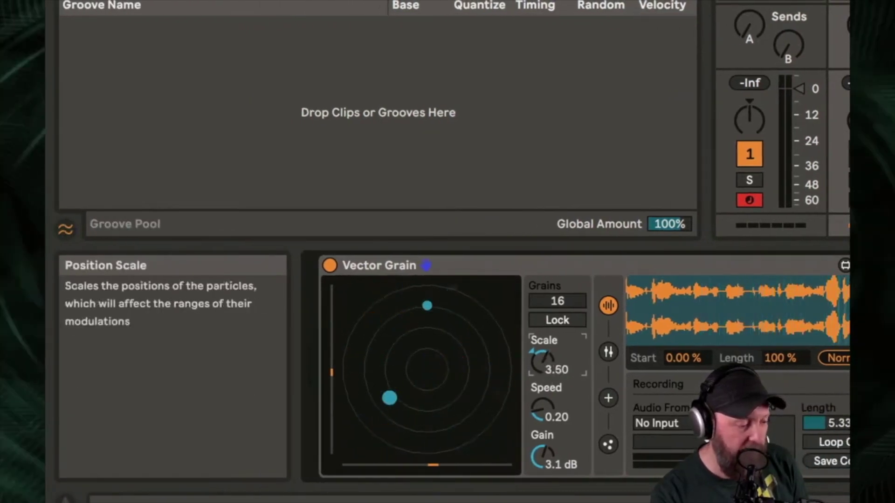
# - Set the physics Speed to 0.54 and raise the output gain to 11 dB
pyautogui.moveTo(543, 410); pyautogui.dragTo(543, 364)
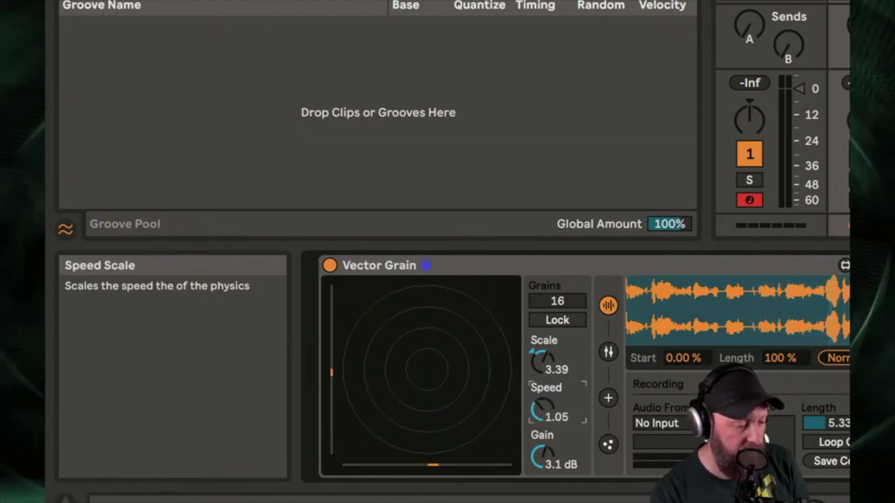
pyautogui.moveTo(541, 409); pyautogui.dragTo(542, 406)
pyautogui.moveTo(542, 455)
pyautogui.mouseDown()
pyautogui.moveTo(542, 445)
pyautogui.moveTo(542, 471)
pyautogui.moveTo(542, 438)
pyautogui.mouseUp()
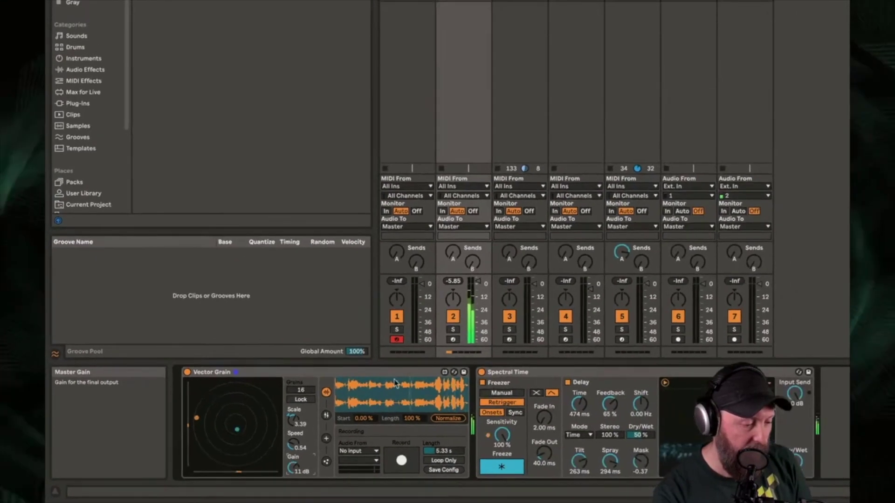
# - Turn off Spectral Time so Vector Grain plays dry, and adjust track 2's volume
pyautogui.click(482, 372)
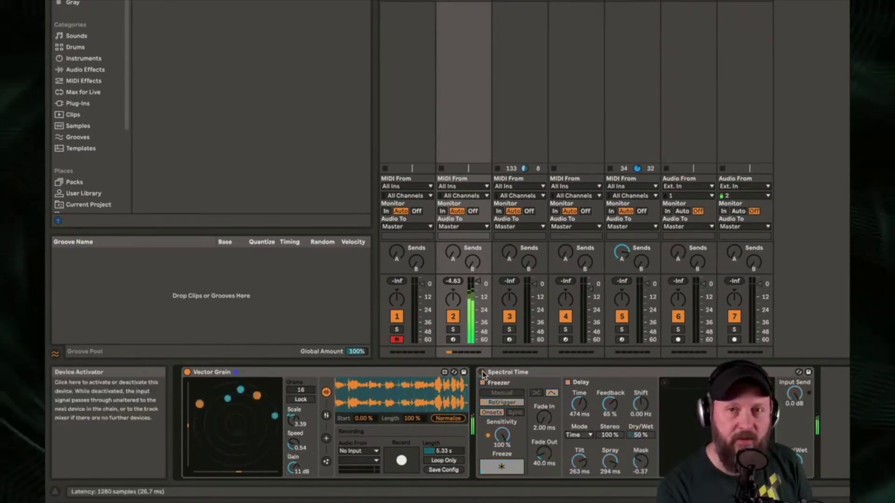
pyautogui.moveTo(477, 282); pyautogui.dragTo(478, 285)
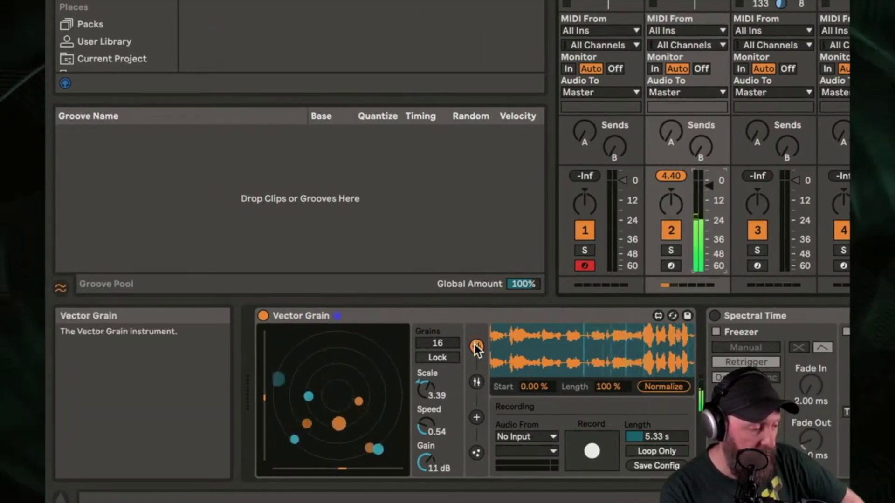
# - Show the grain parameters, drag free grain Size to 507 ms, then switch Size to note sync
pyautogui.click(477, 380)
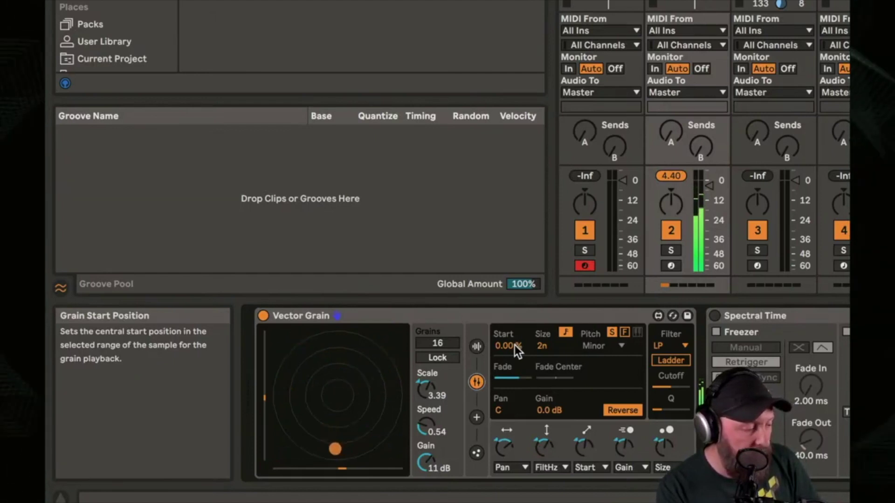
pyautogui.click(541, 344)
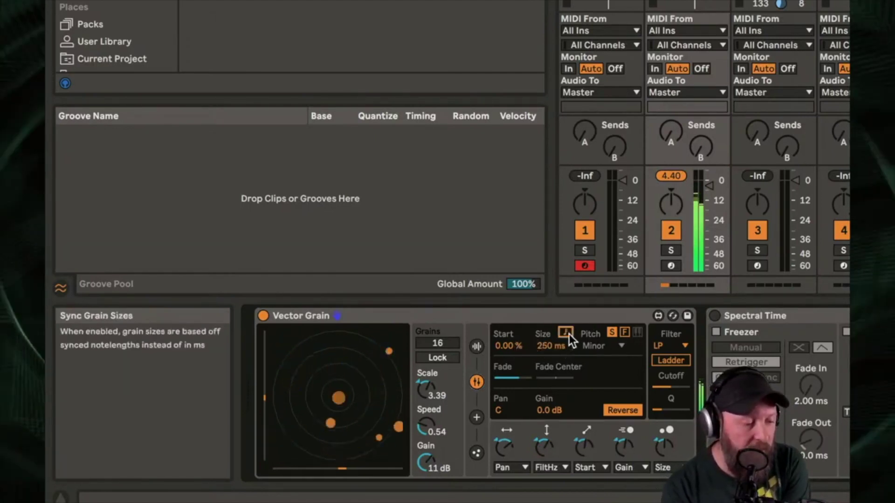
pyautogui.click(551, 345)
pyautogui.moveTo(551, 345); pyautogui.dragTo(551, 354)
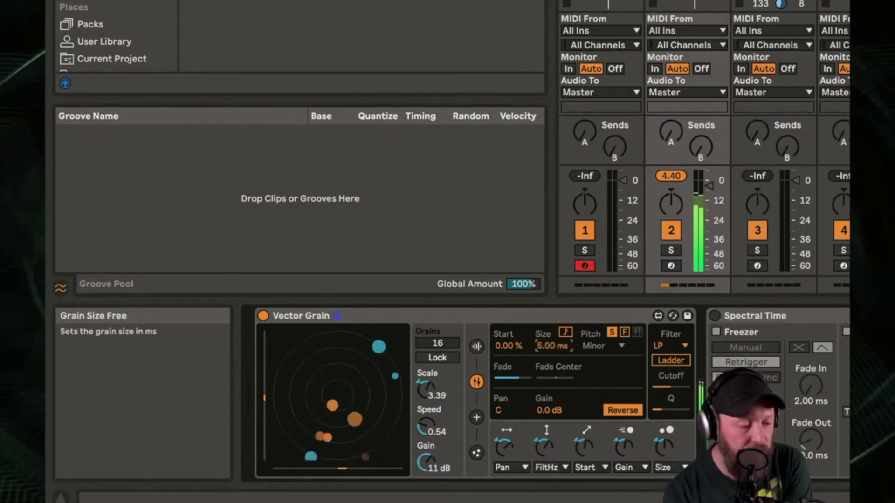
pyautogui.moveTo(553, 346); pyautogui.dragTo(553, 345)
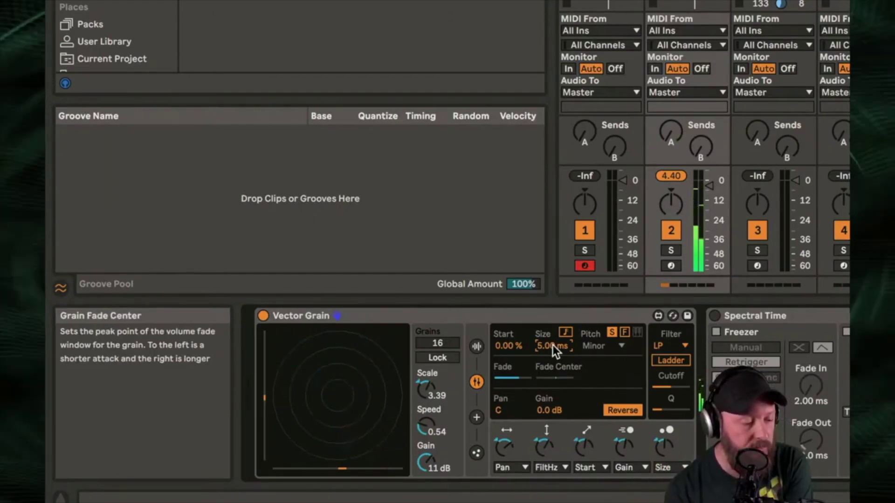
pyautogui.moveTo(554, 351); pyautogui.dragTo(554, 341)
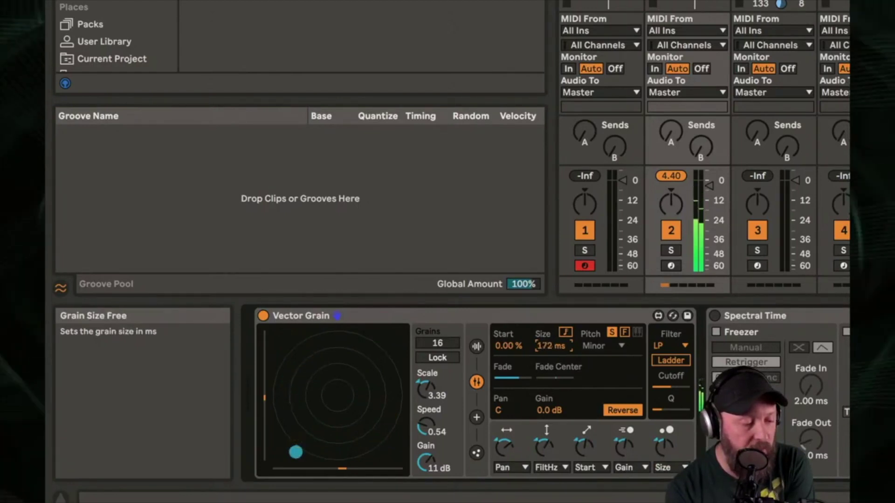
pyautogui.moveTo(553, 346); pyautogui.dragTo(553, 336)
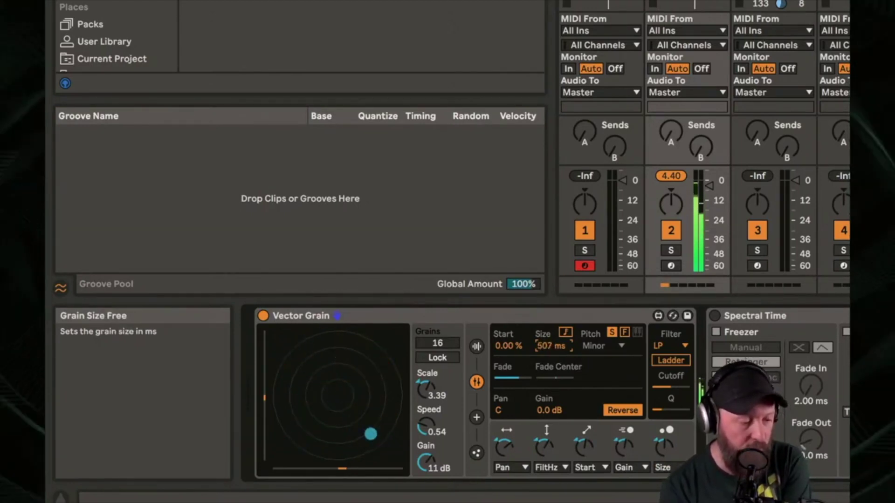
pyautogui.click(565, 332)
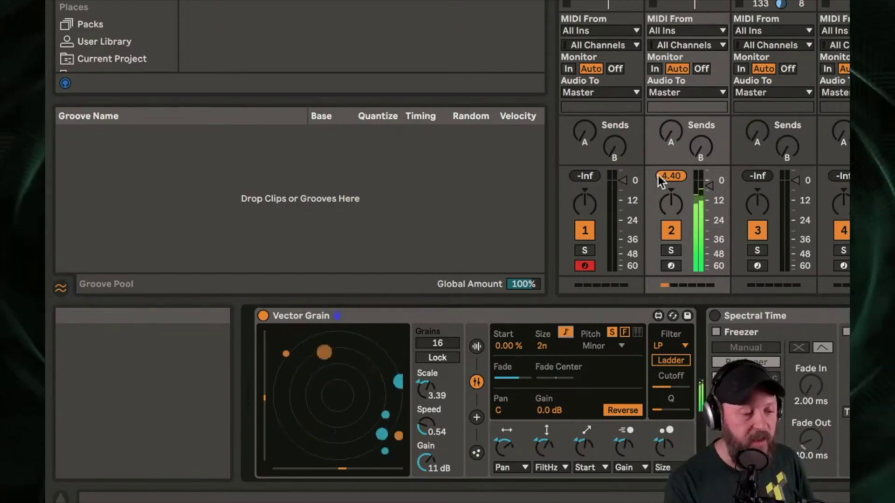
# - Briefly mute track 2, then switch it back on so Vector Grain plays at 2n
pyautogui.click(671, 230)
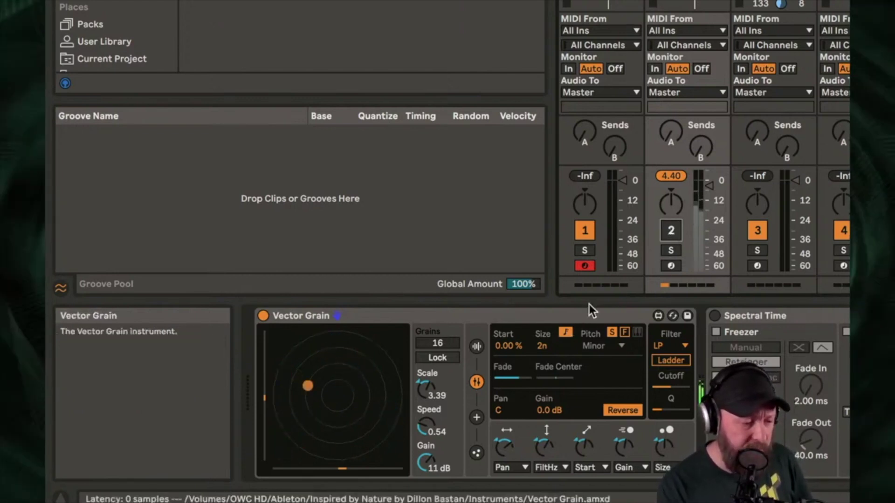
pyautogui.click(668, 230)
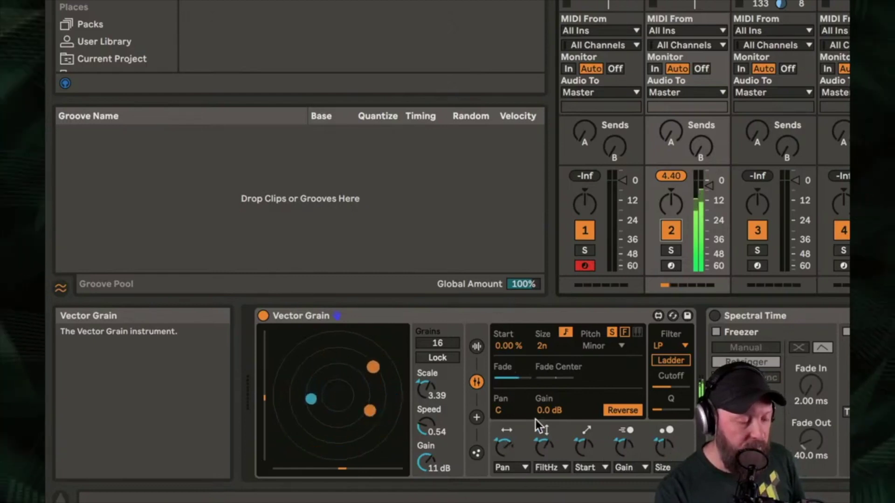
# - Review the Pan, FiltHz, Start, Gain and Size destination menus, leaving each unchanged
pyautogui.click(504, 468)
pyautogui.click(505, 467)
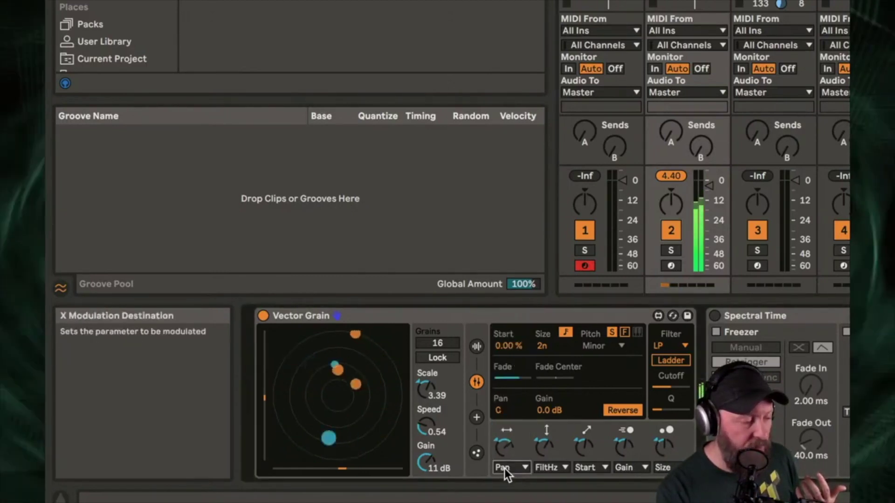
pyautogui.click(554, 468)
pyautogui.click(554, 468)
pyautogui.click(582, 468)
pyautogui.click(583, 468)
pyautogui.click(621, 468)
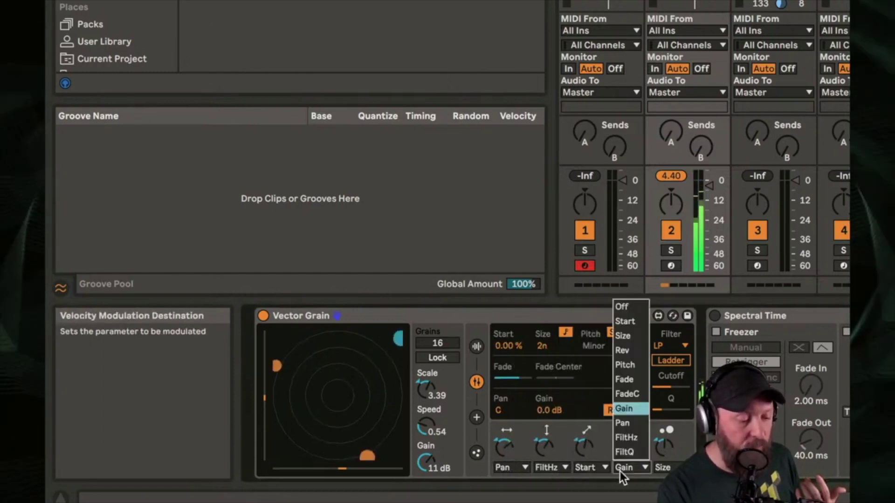
pyautogui.click(621, 468)
pyautogui.click(663, 469)
pyautogui.click(663, 469)
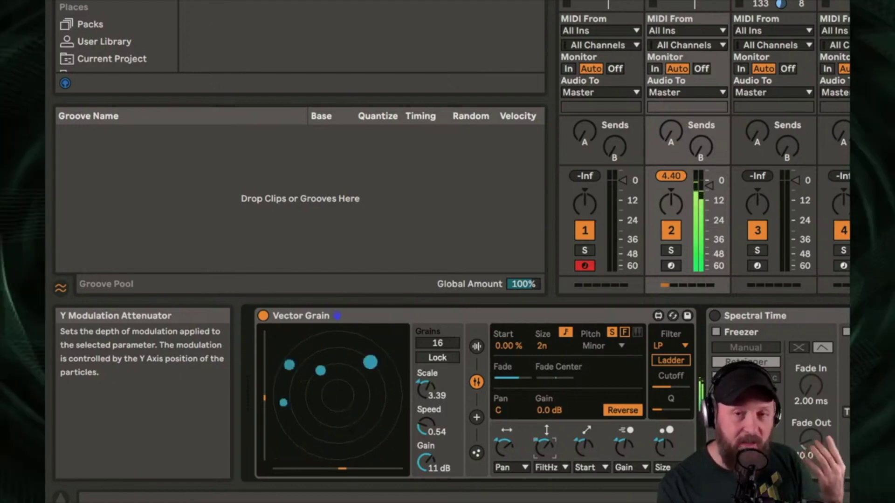
# - Check the X-axis and magnitude depths, then deepen the mass-driven Size modulation
pyautogui.click(504, 448)
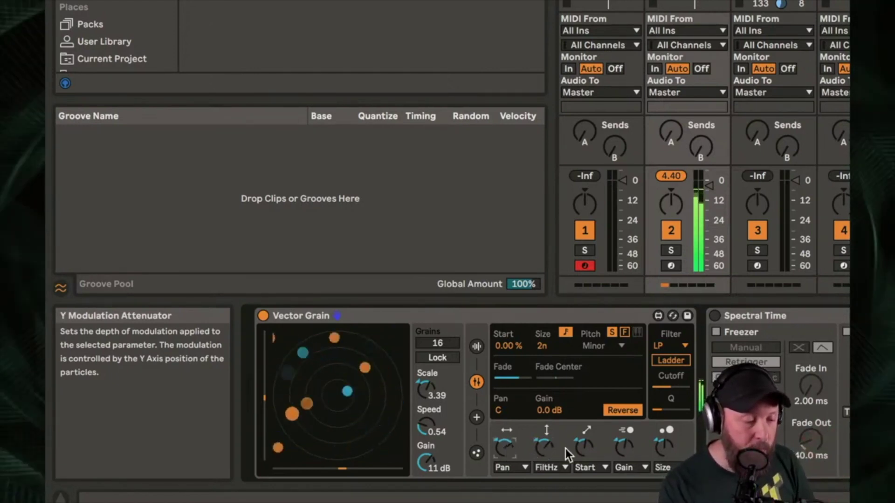
pyautogui.click(583, 447)
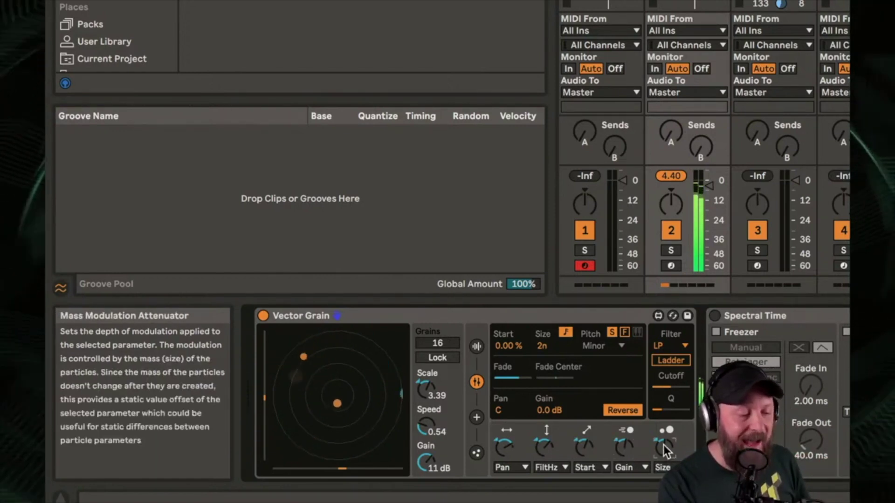
pyautogui.moveTo(664, 446); pyautogui.dragTo(664, 431)
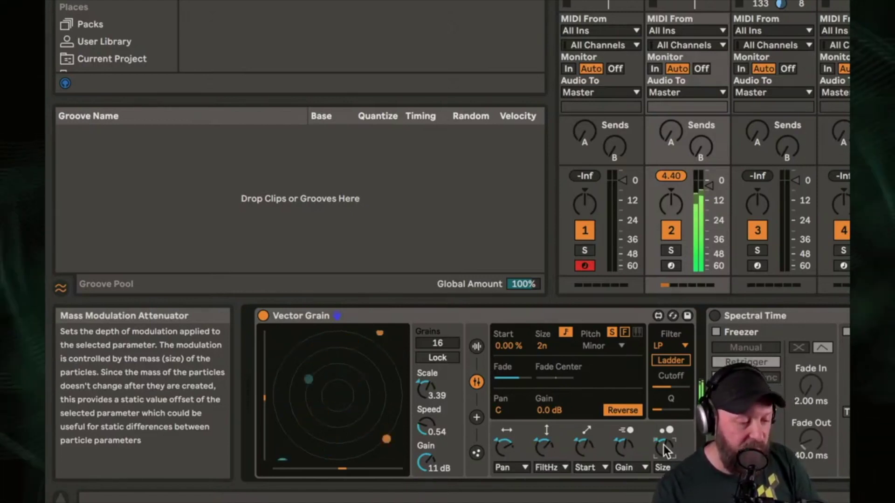
# - Re-enable Spectral Time, start playback, and set the grain Speed to 0.57
pyautogui.click(720, 315)
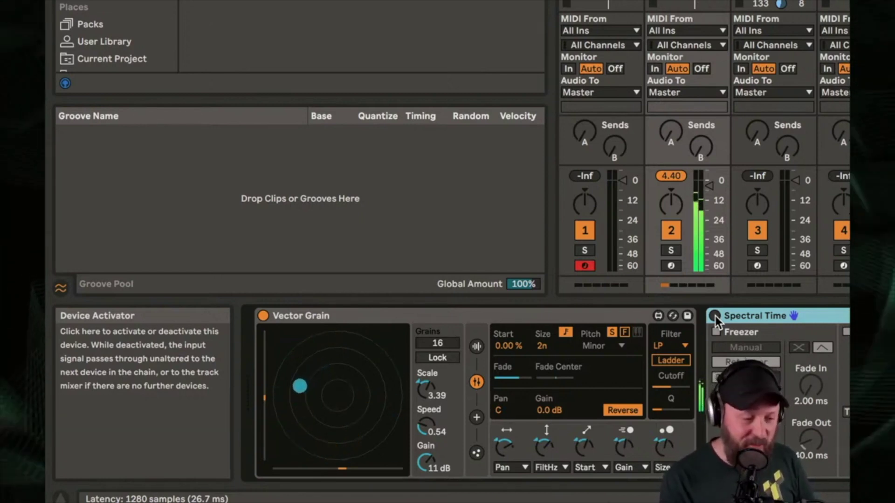
pyautogui.click(715, 316)
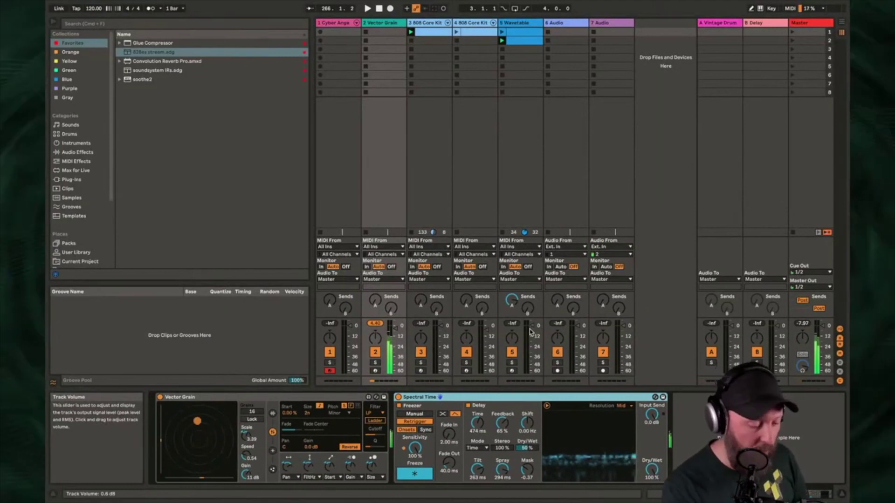
pyautogui.press('space')
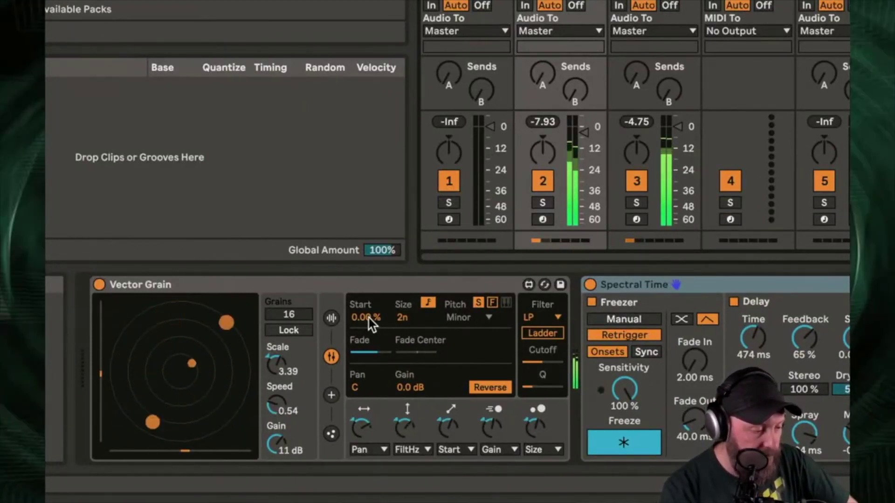
pyautogui.moveTo(367, 318); pyautogui.dragTo(367, 310)
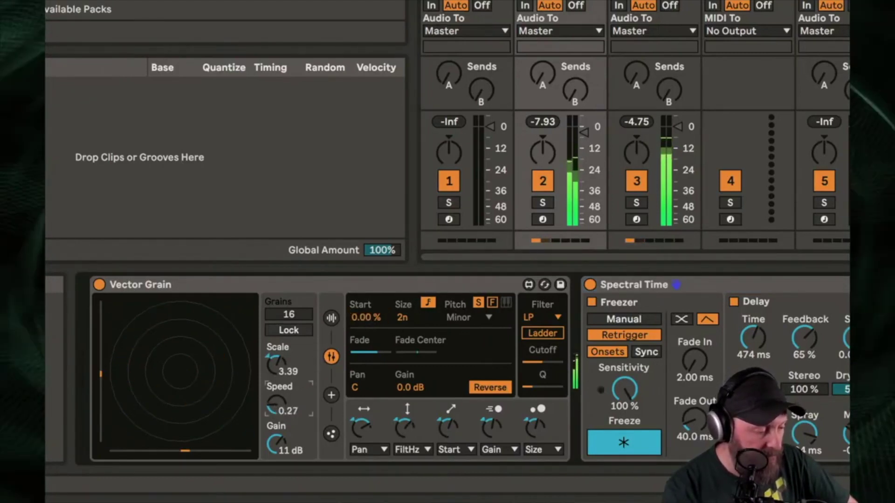
pyautogui.moveTo(277, 406); pyautogui.dragTo(277, 394)
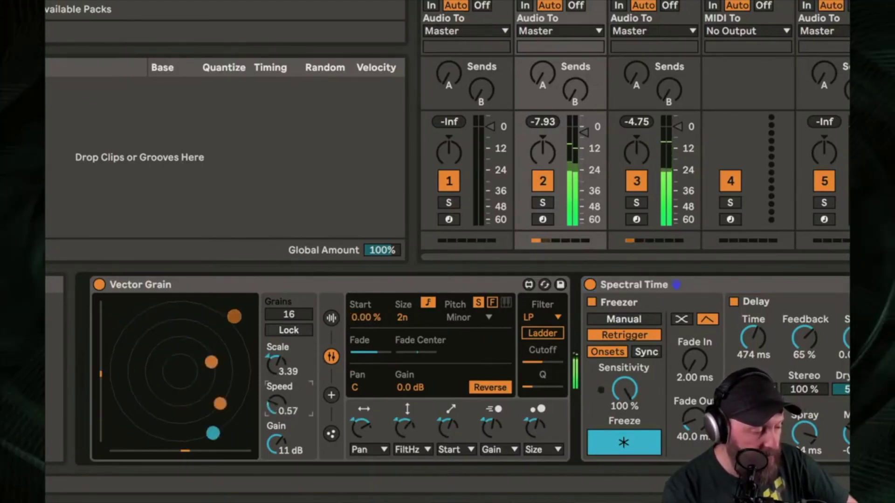
# - Spawn emitter grains, lower Speed to 0.45, and bring up the Attractor/Flowfield settings
pyautogui.click(330, 435)
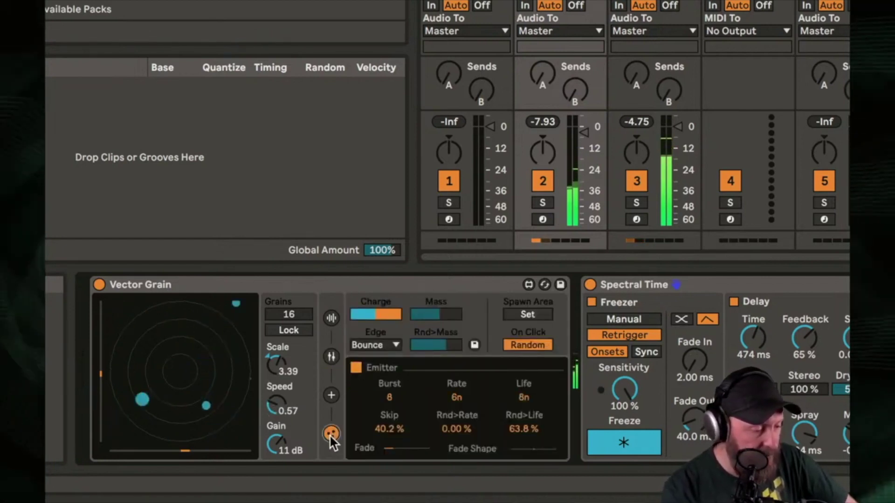
pyautogui.click(301, 396)
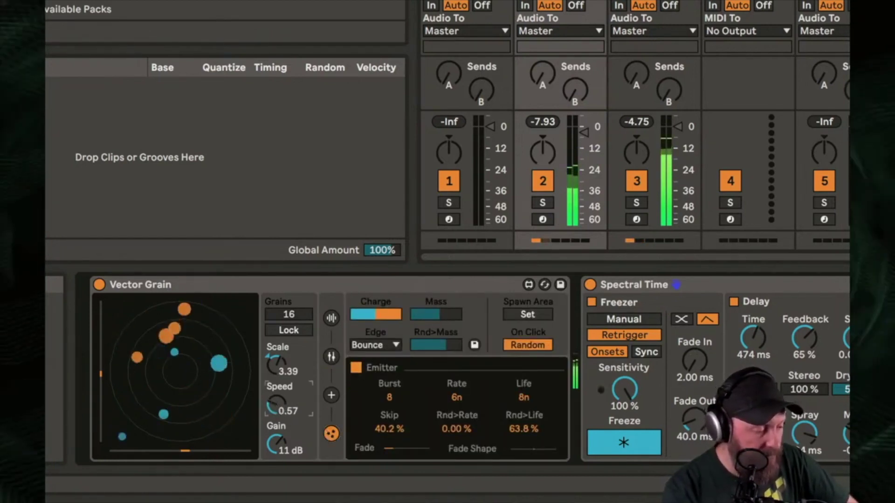
pyautogui.moveTo(272, 404); pyautogui.dragTo(272, 411)
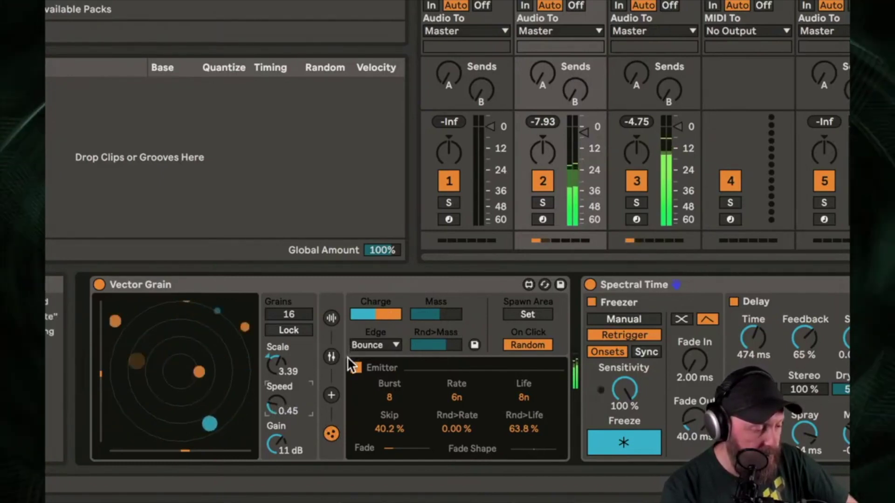
pyautogui.click(331, 395)
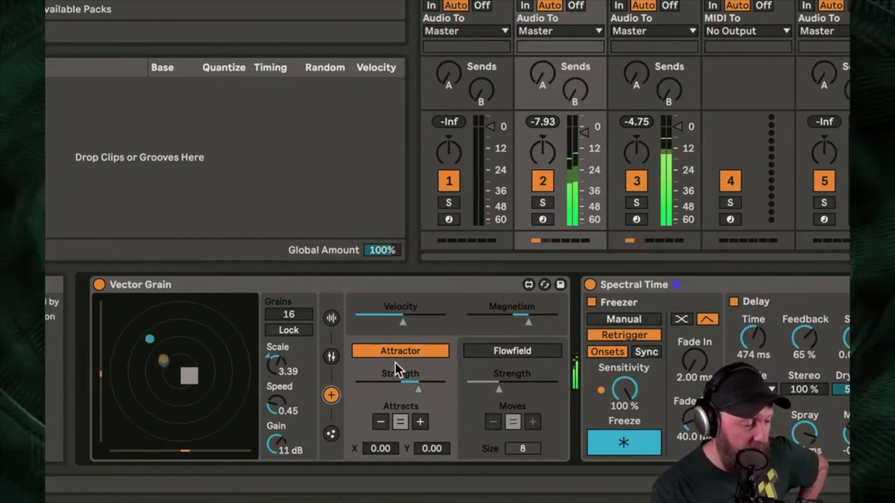
# - Place the attractor upper left (X -0.25, Y 0.25) with strong pull, then show the waveform
pyautogui.click(359, 382)
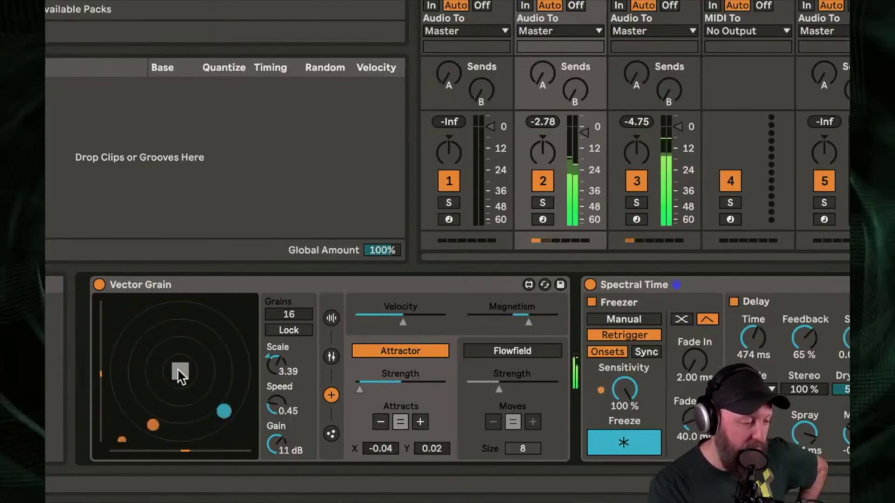
pyautogui.moveTo(178, 369); pyautogui.dragTo(129, 317)
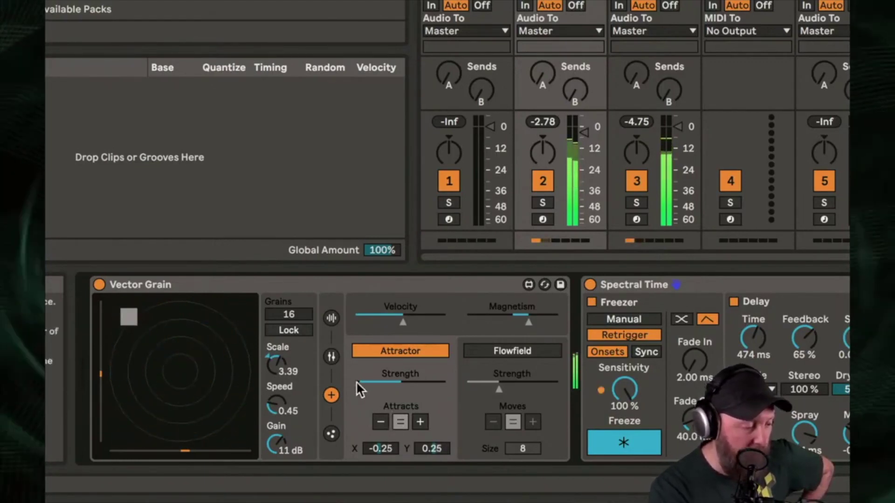
pyautogui.moveTo(357, 381); pyautogui.dragTo(438, 381)
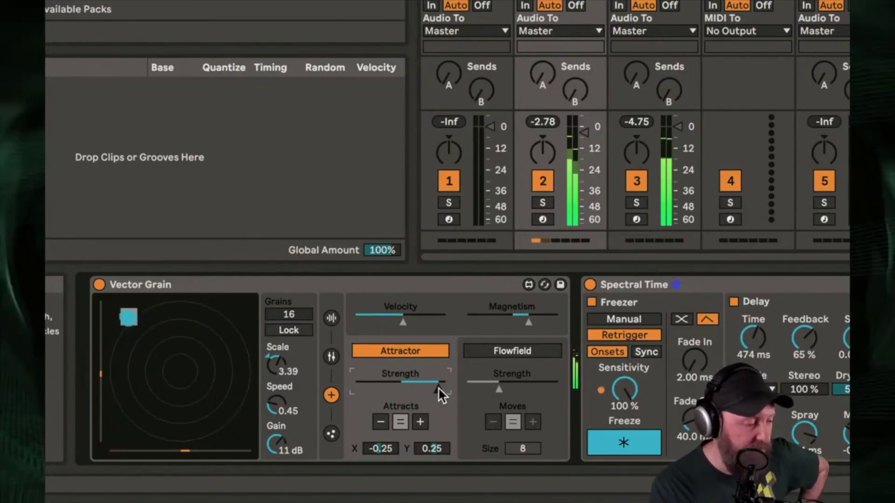
pyautogui.click(331, 318)
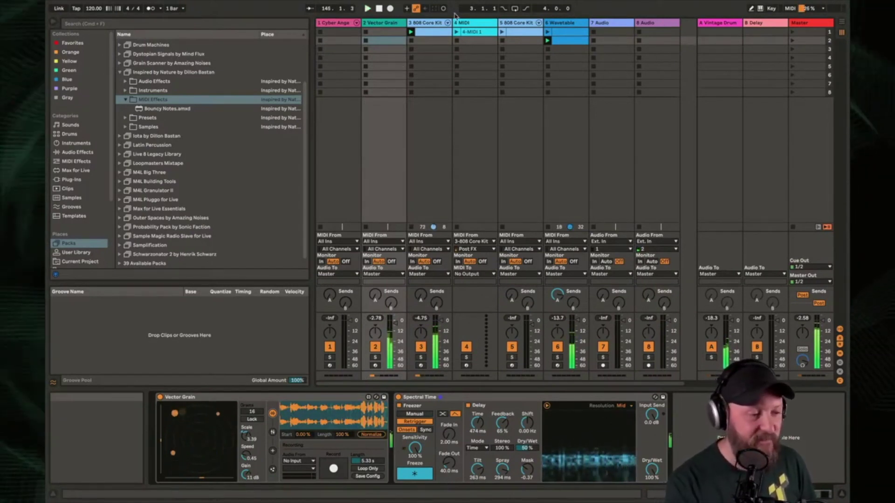
# - Switch off track 2's activator to silence Vector Grain and Spectral Time
pyautogui.click(373, 350)
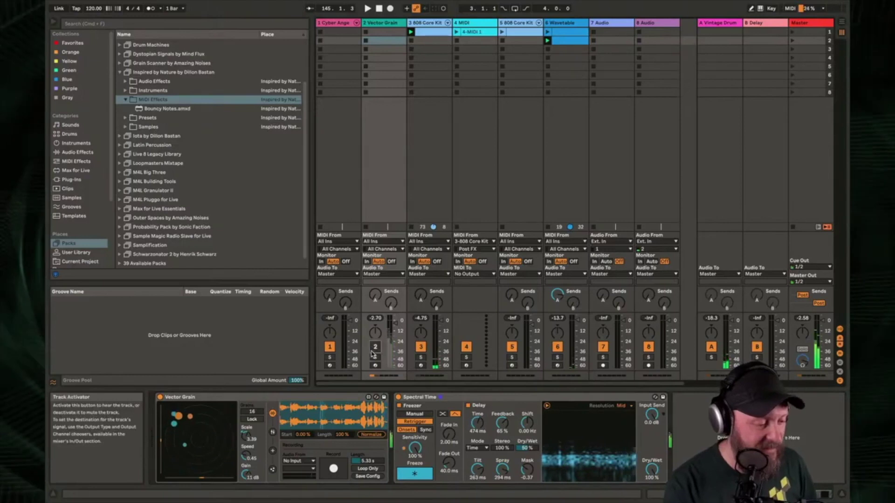